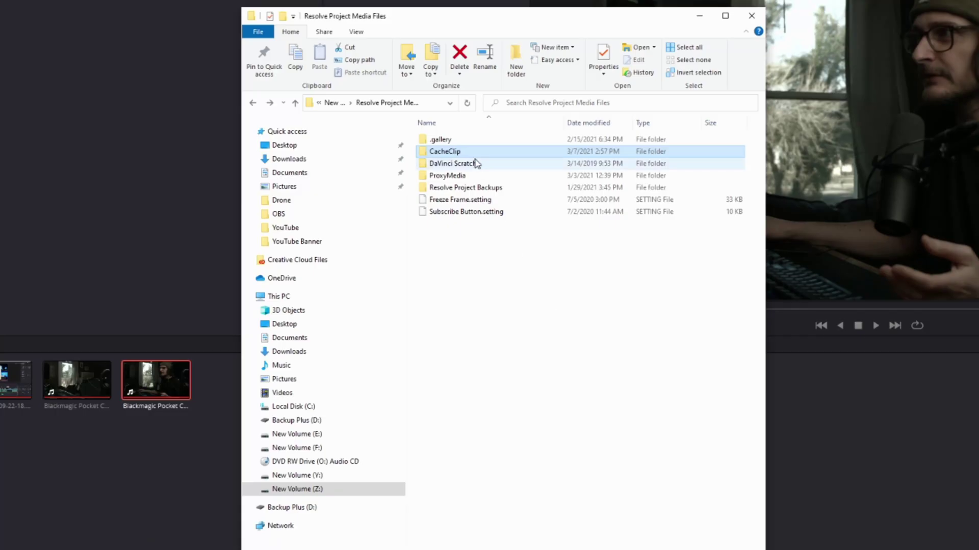
Step: Browse to CacheClip > OptimizedMedia in File Explorer and select the newest optimized media folder
double_click(454, 153)
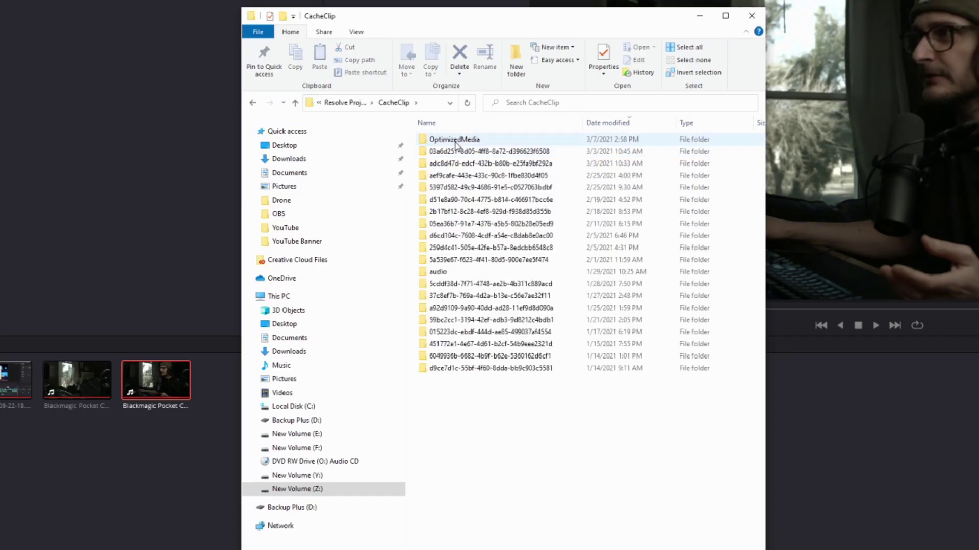
double_click(451, 141)
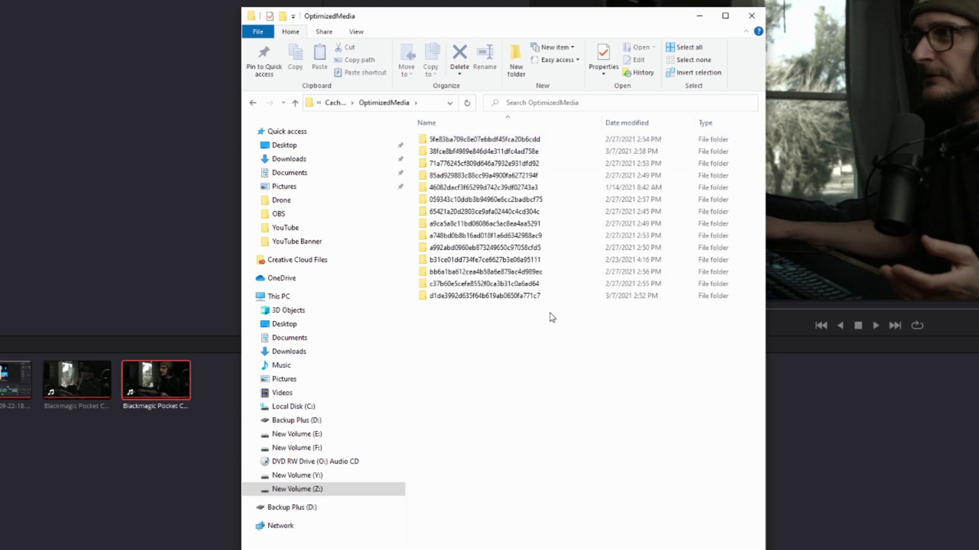
click(627, 296)
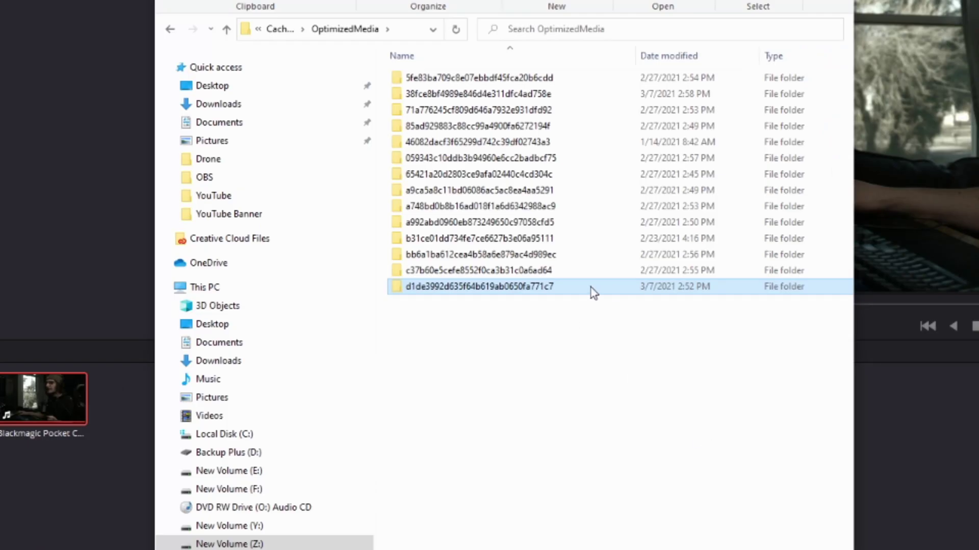
mouse_move(459, 288)
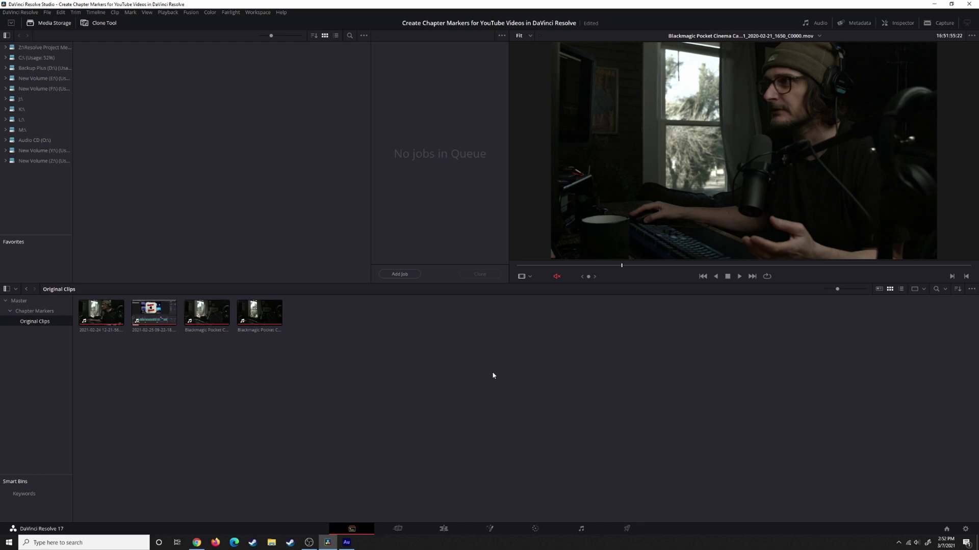
Step: Open Project Settings with Shift+9 and list the proxy media formats under Optimized Media and Render Cache
key(shift+9)
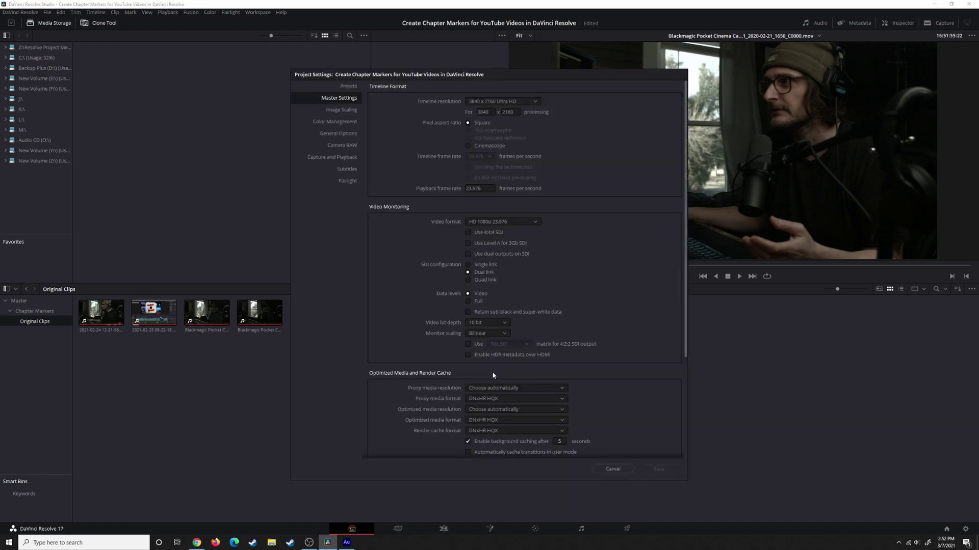
scroll(493, 376, down, 5)
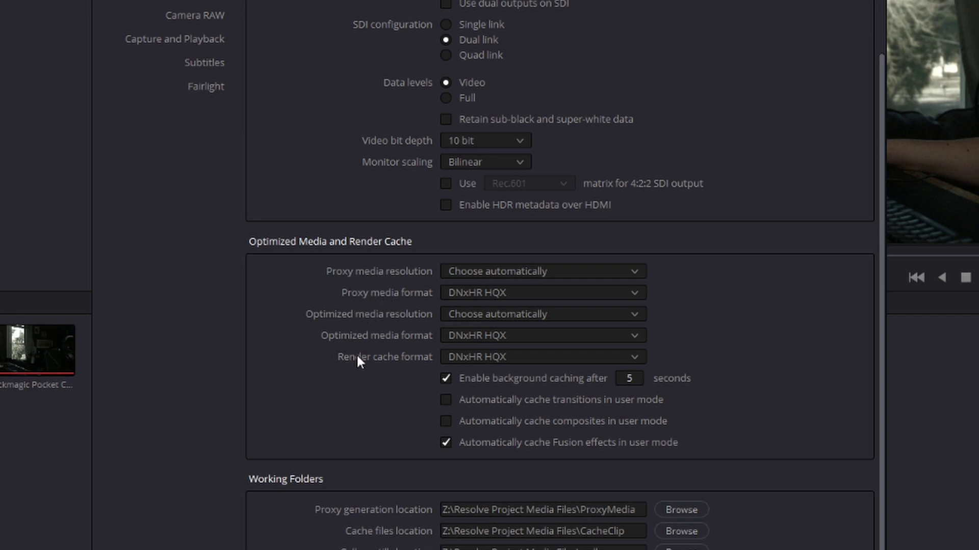
click(586, 294)
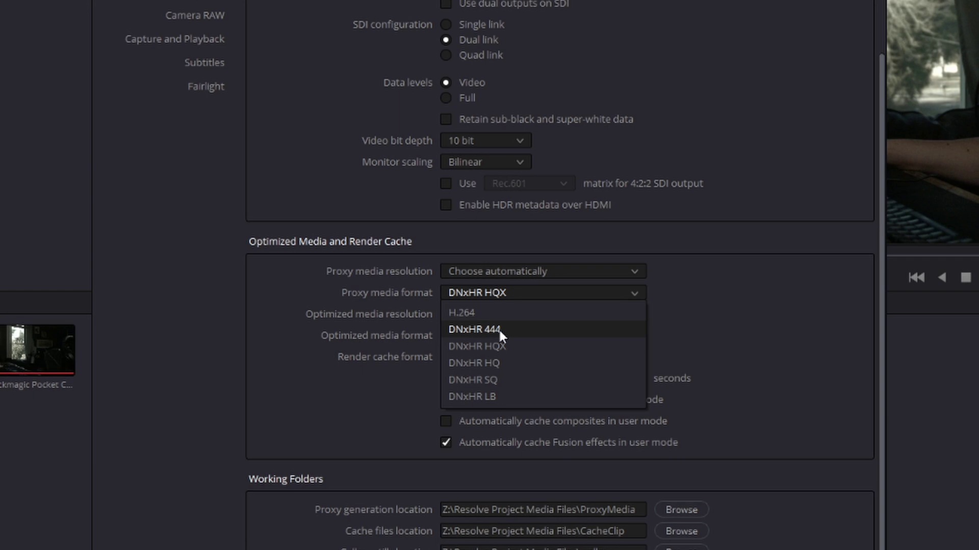
Step: Set proxy media format to DNxHR HQ and keep proxy media resolution on Choose automatically
click(498, 363)
click(594, 271)
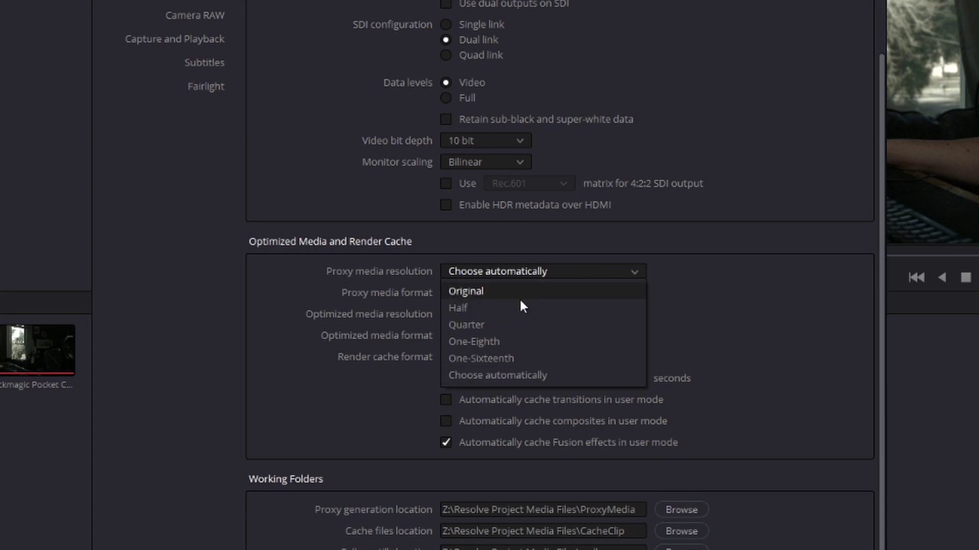
click(517, 376)
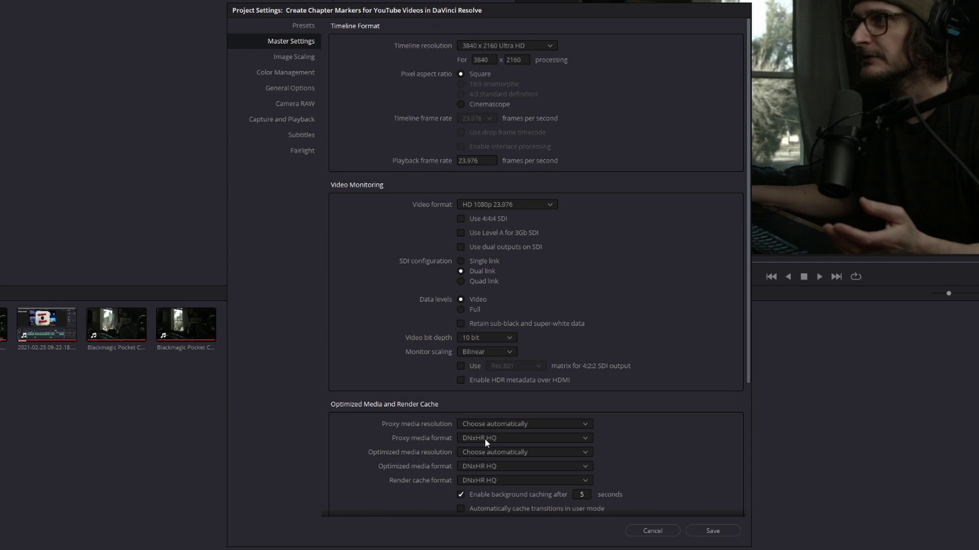
scroll(498, 453, down, 5)
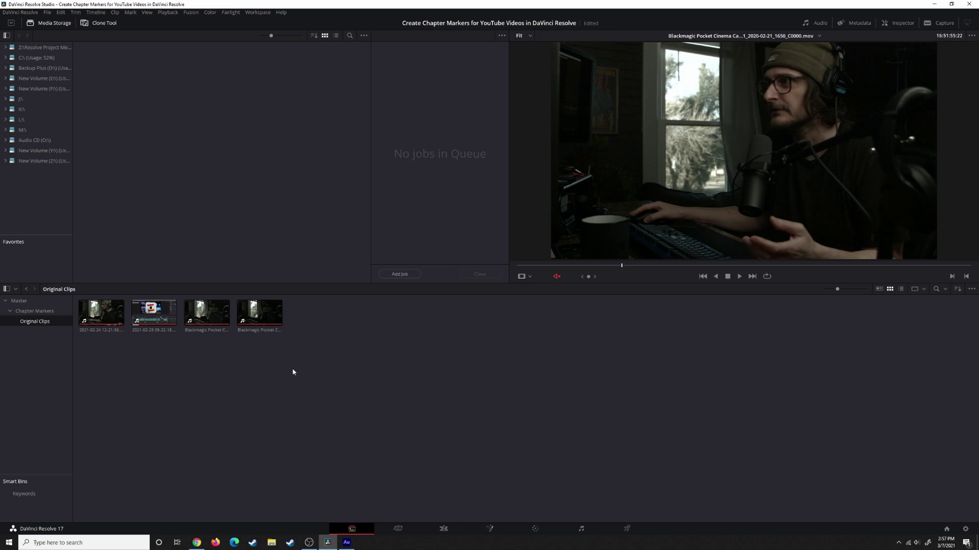
Step: Select all four clips in the Original Clips bin and run Generate Optimized Media on them
drag(293, 372, 104, 312)
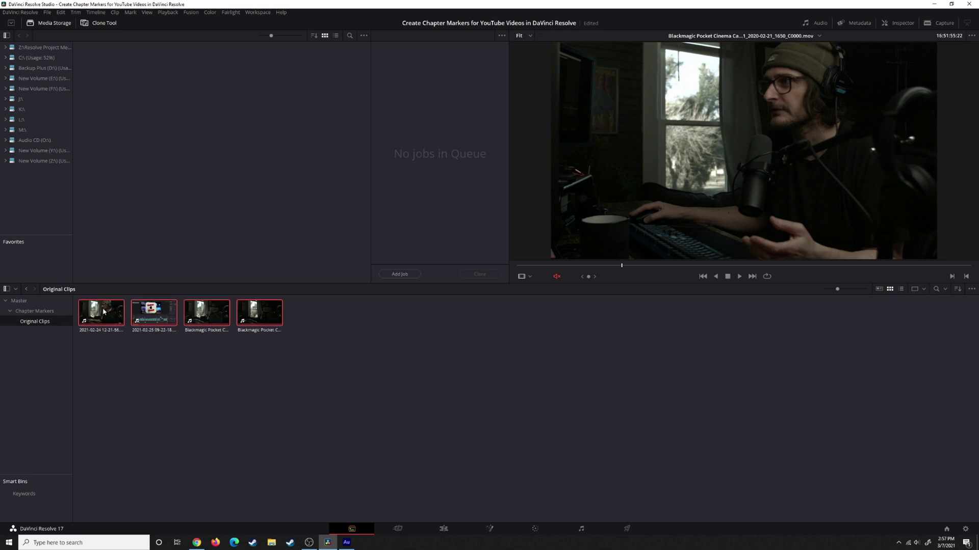
right_click(104, 311)
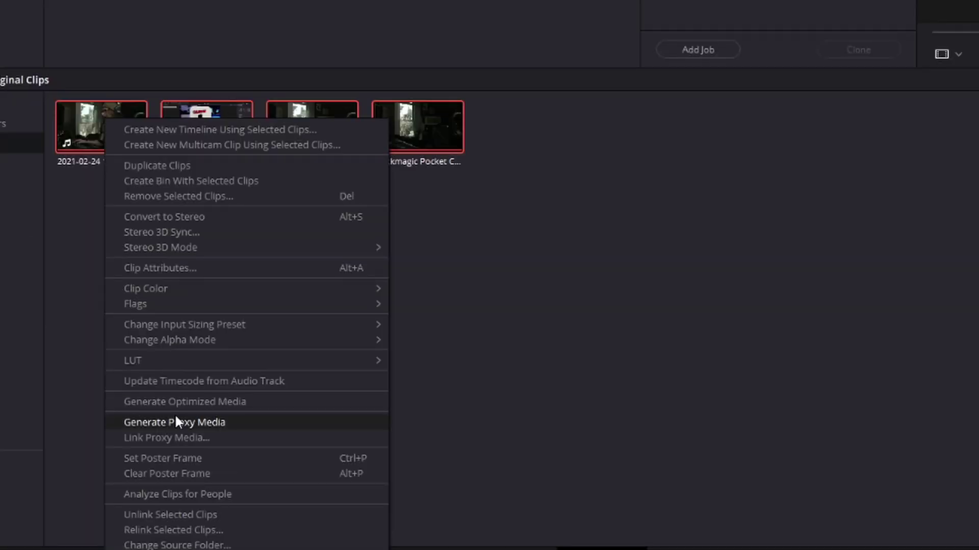
click(189, 401)
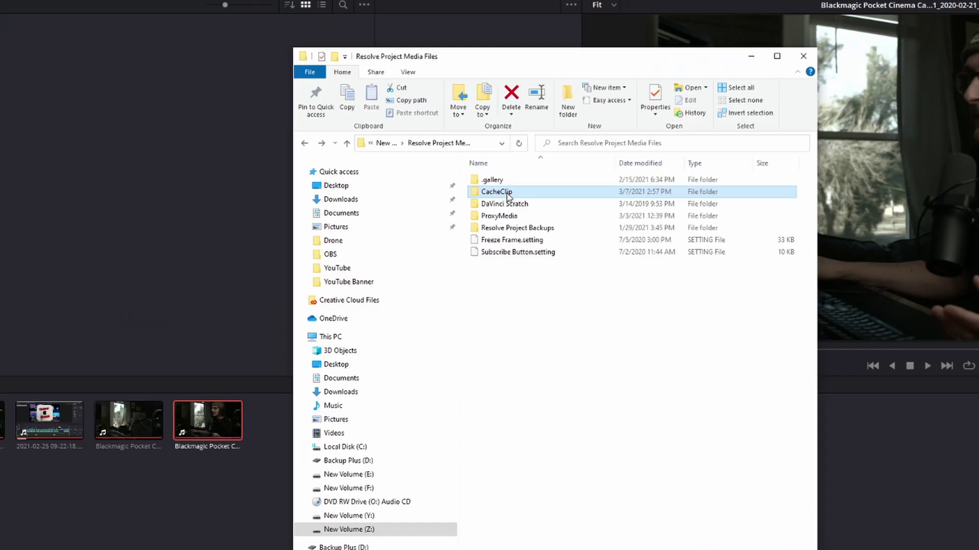
Step: Open CacheClip > OptimizedMedia and select the newest 4.15 GB optimized media folder
double_click(457, 161)
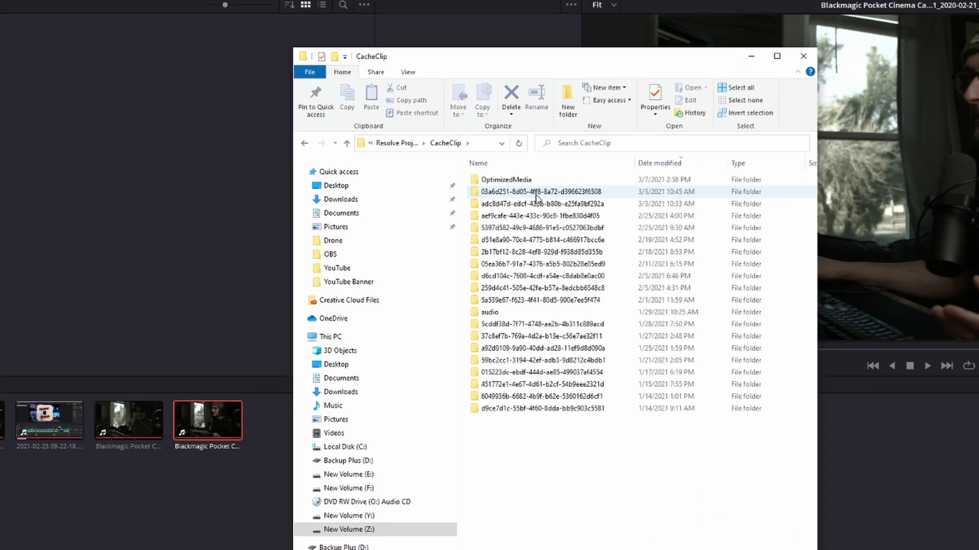
double_click(511, 181)
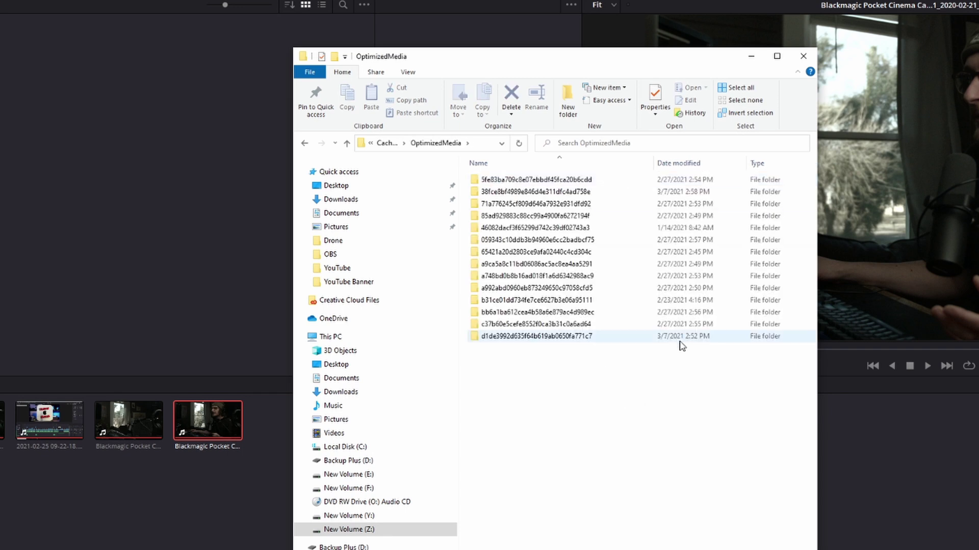
click(679, 340)
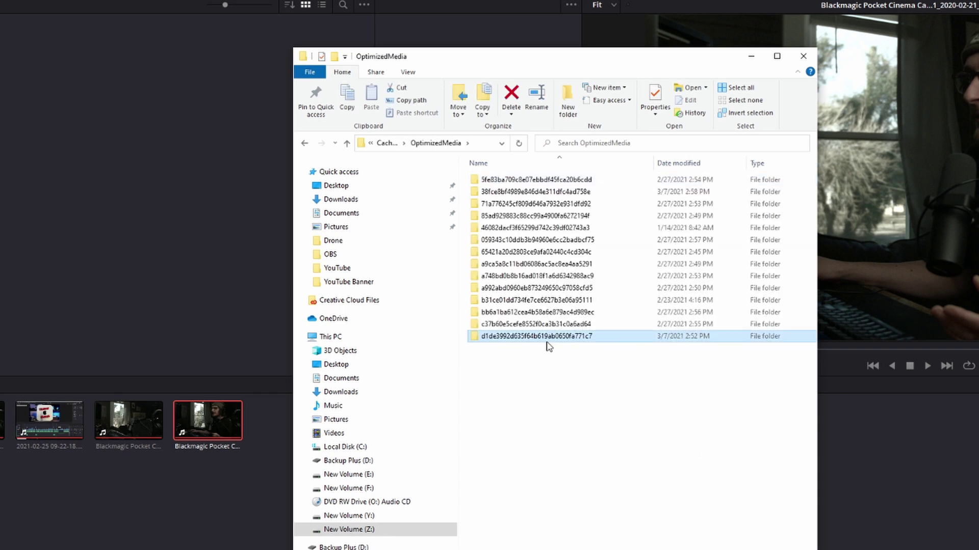
Step: Play the camera clip's .mov file from the Chapter Markers folder in VLC
mouse_move(522, 342)
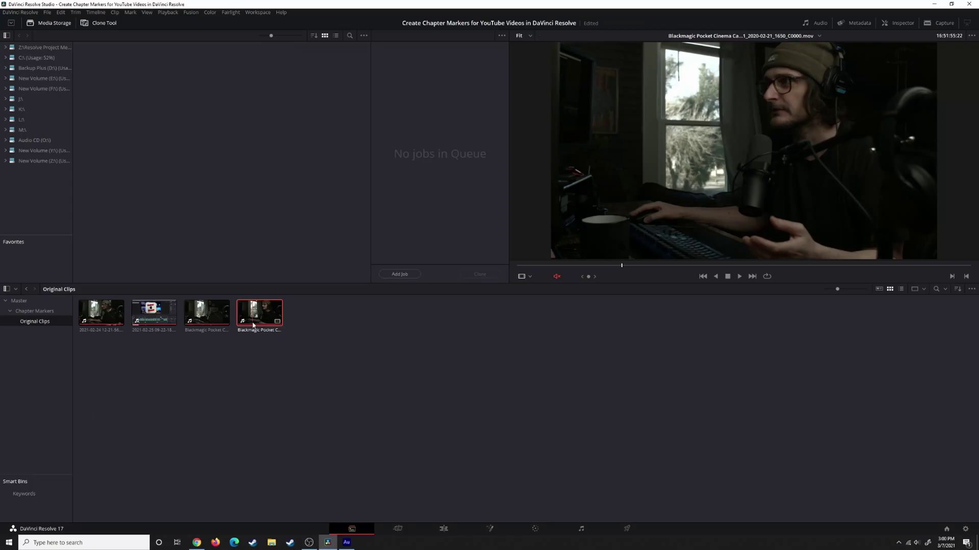
right_click(256, 322)
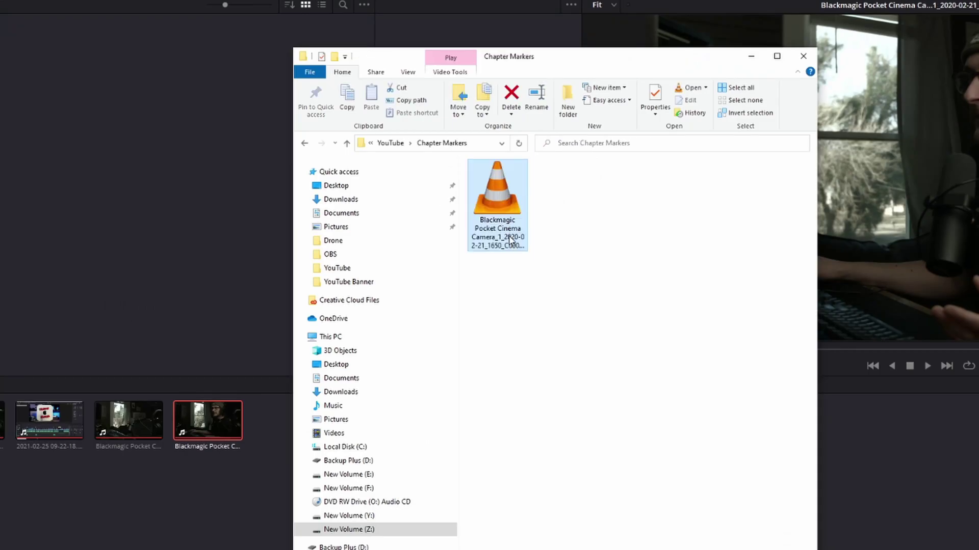
double_click(500, 199)
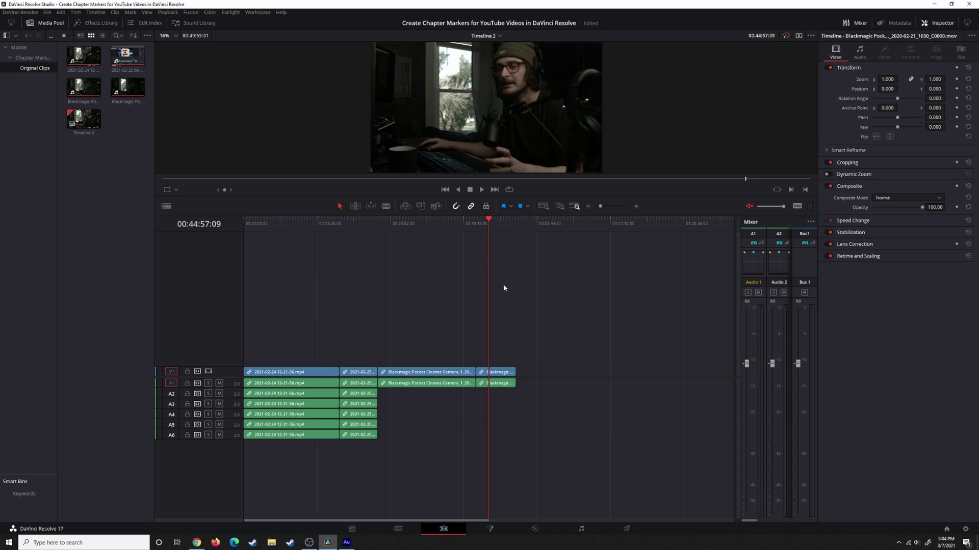
click(353, 529)
click(144, 334)
right_click(260, 309)
click(415, 224)
right_click(429, 375)
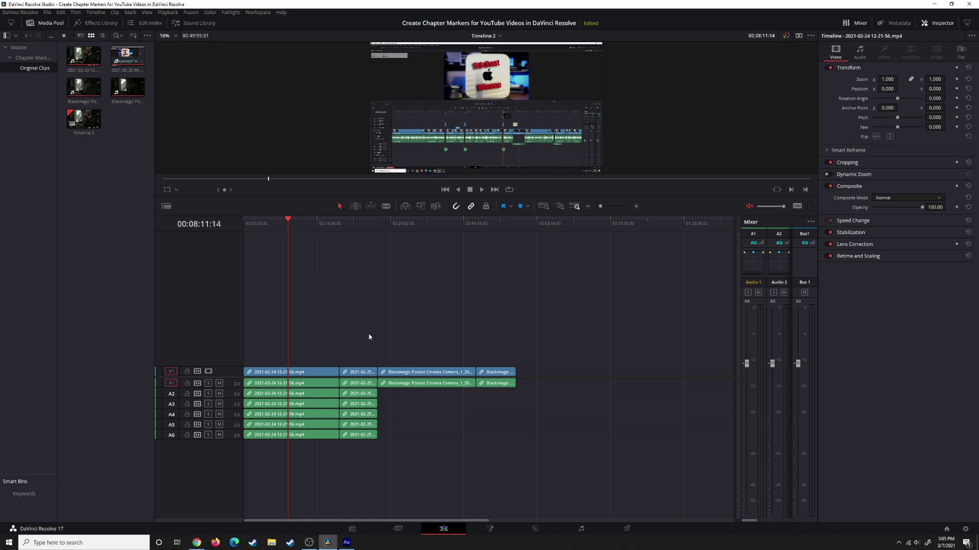
key(shift+9)
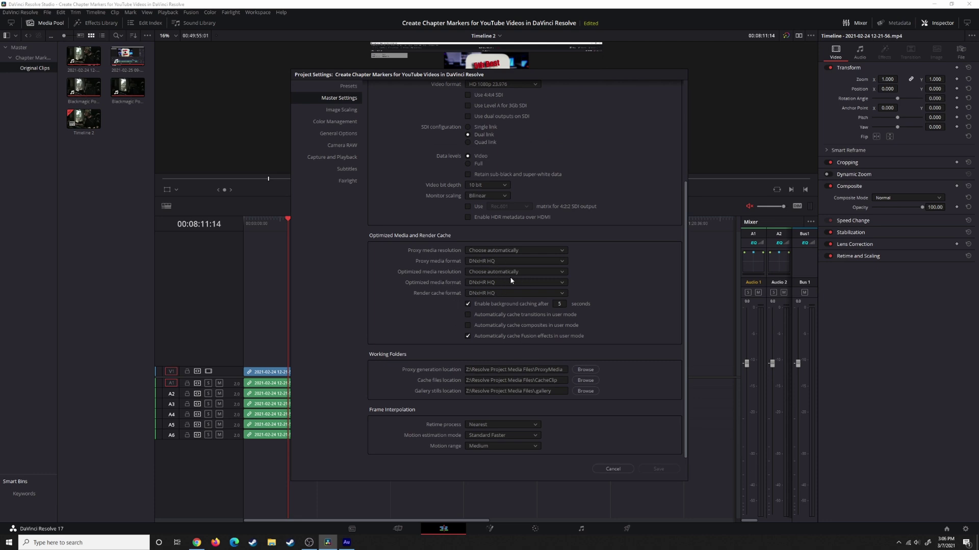
key(Escape)
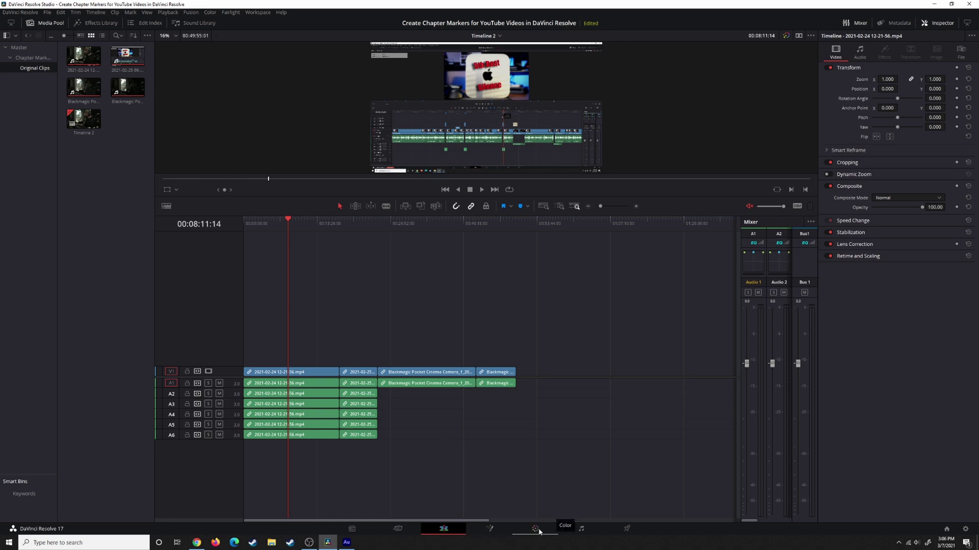
Step: Select the first V1 clip with its audio and view the Playback > Render Cache options
click(307, 373)
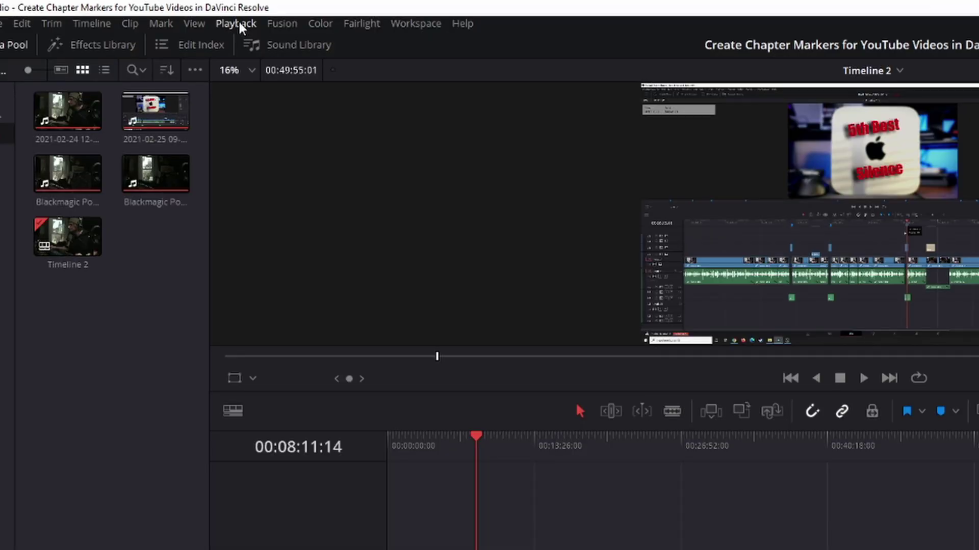
click(238, 22)
mouse_move(273, 98)
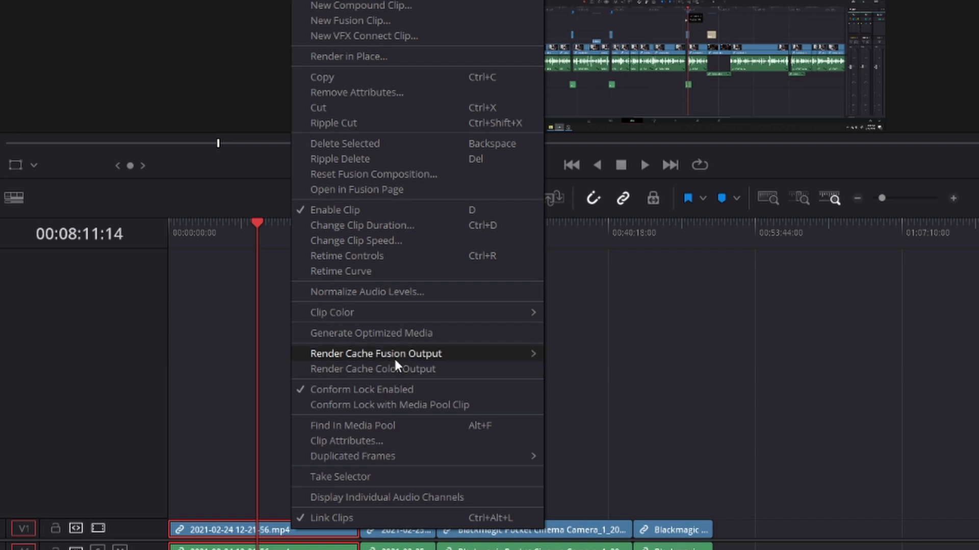
Step: Set the first clip's Render Cache Fusion Output to Auto
mouse_move(394, 354)
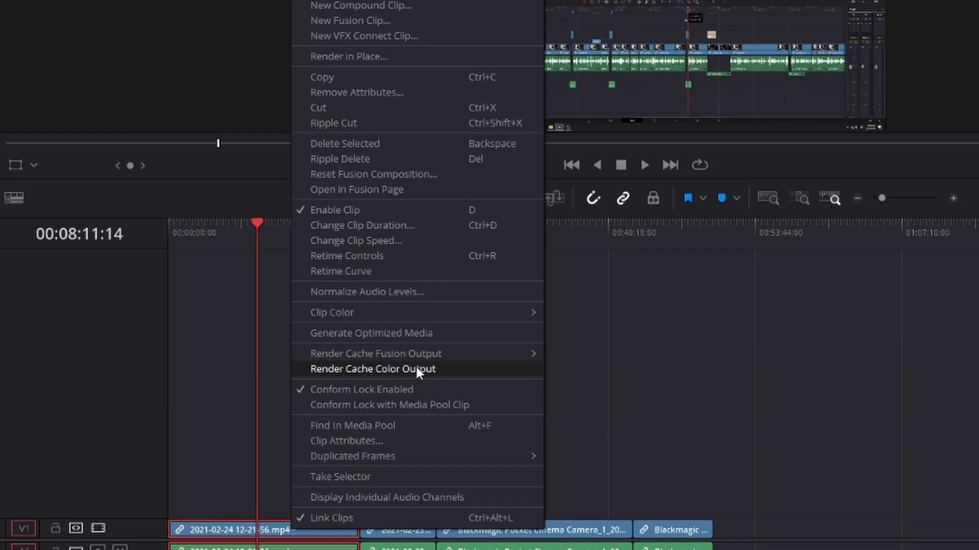
mouse_move(462, 347)
click(571, 357)
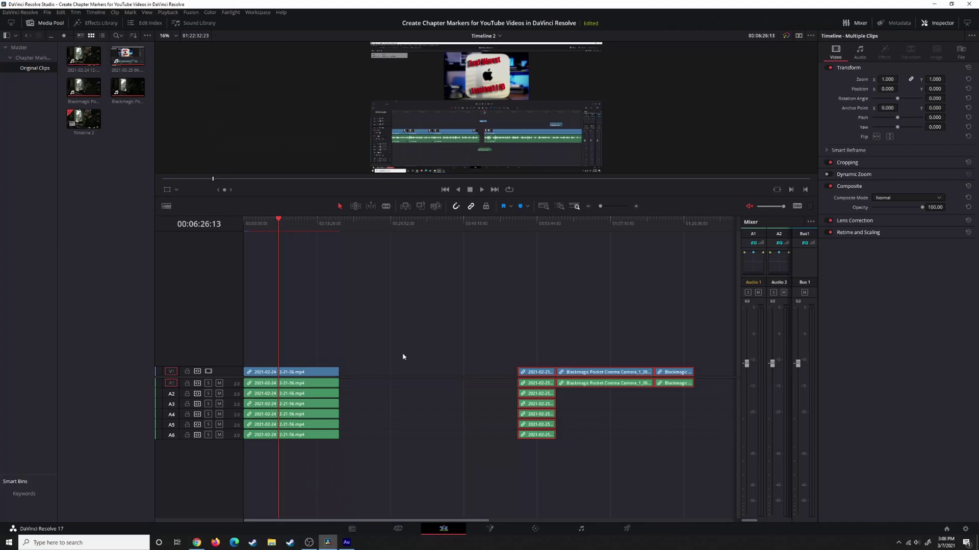
Step: Blade the first clip and all its audio tracks at 00:00:44:02 with Ctrl+B
click(303, 374)
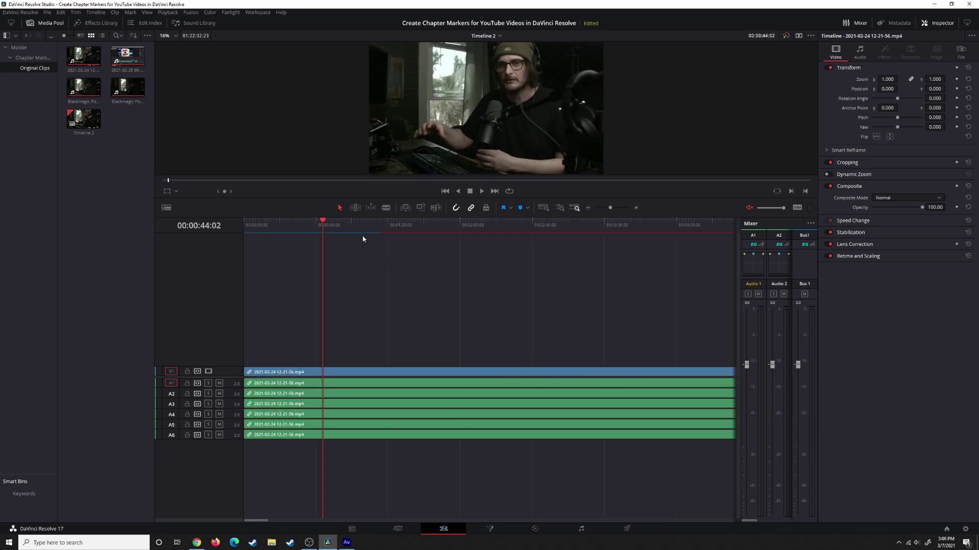
key(ctrl+b)
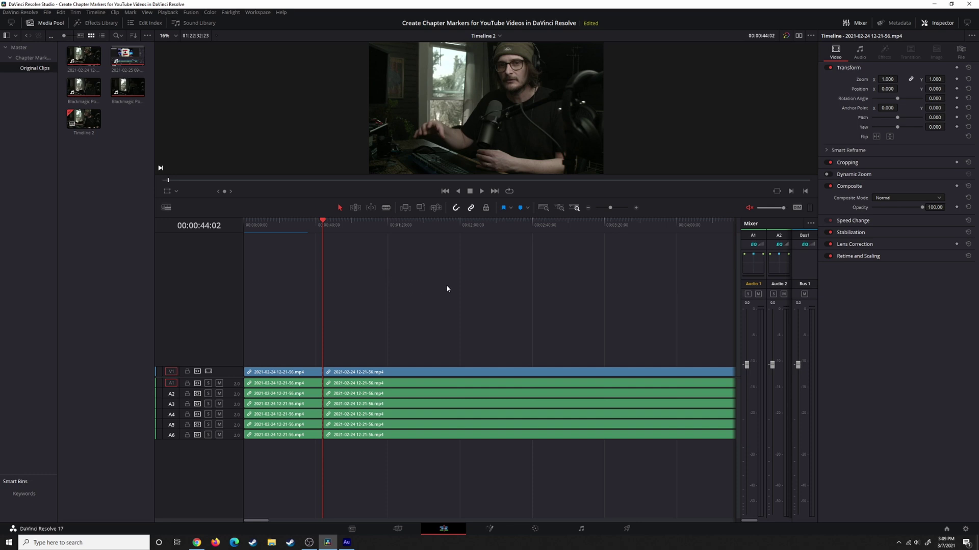
scroll(446, 285, down, 3)
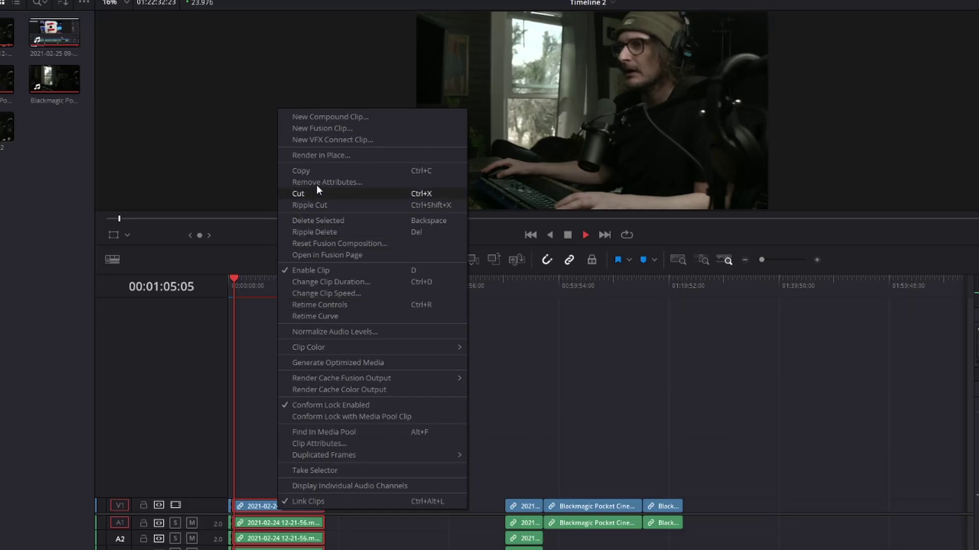
Step: Render the clip in place as QuickTime DNxHD 720p with handles included
click(320, 154)
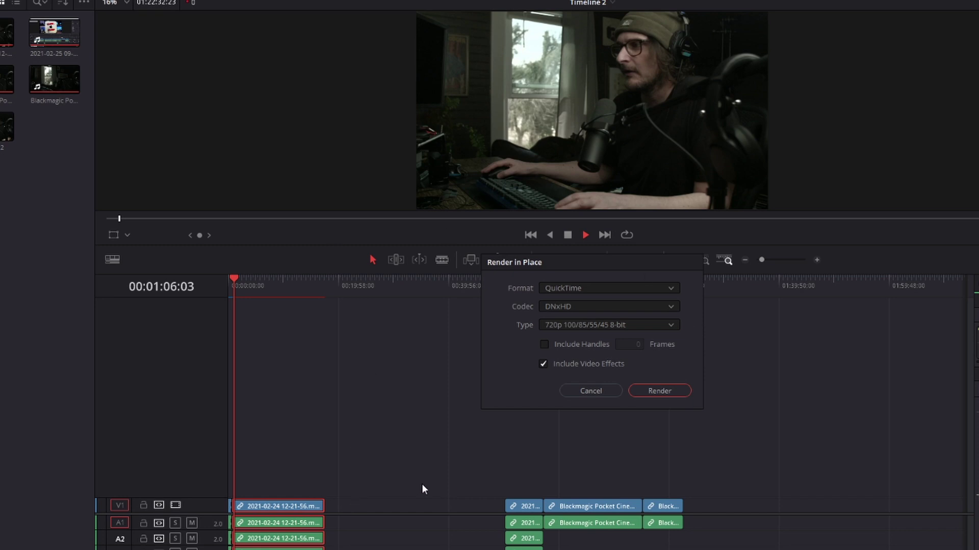
click(665, 288)
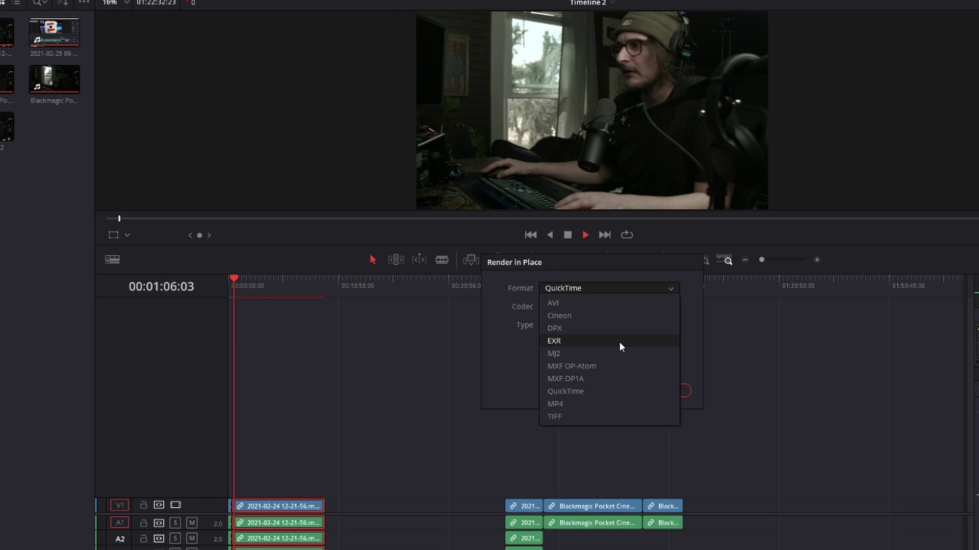
click(595, 392)
click(648, 307)
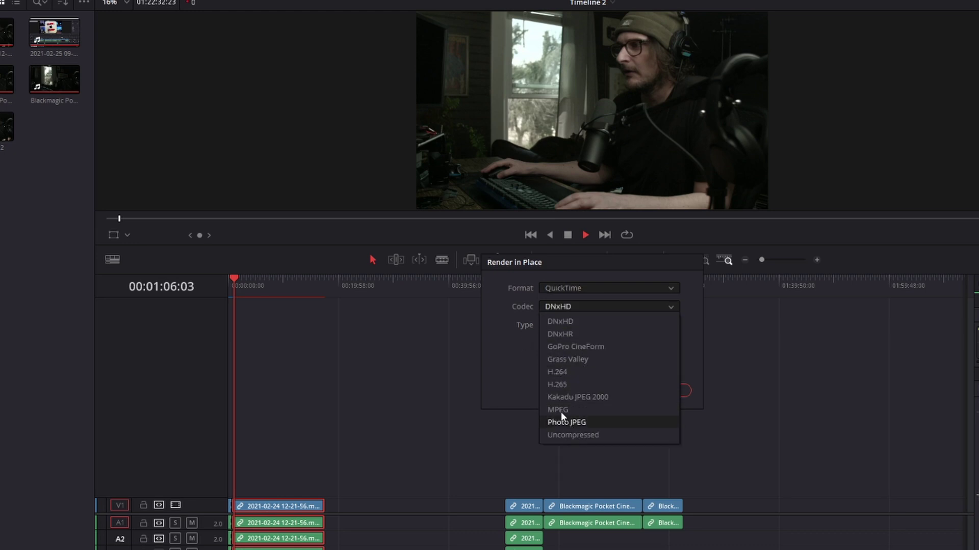
key(Escape)
click(646, 326)
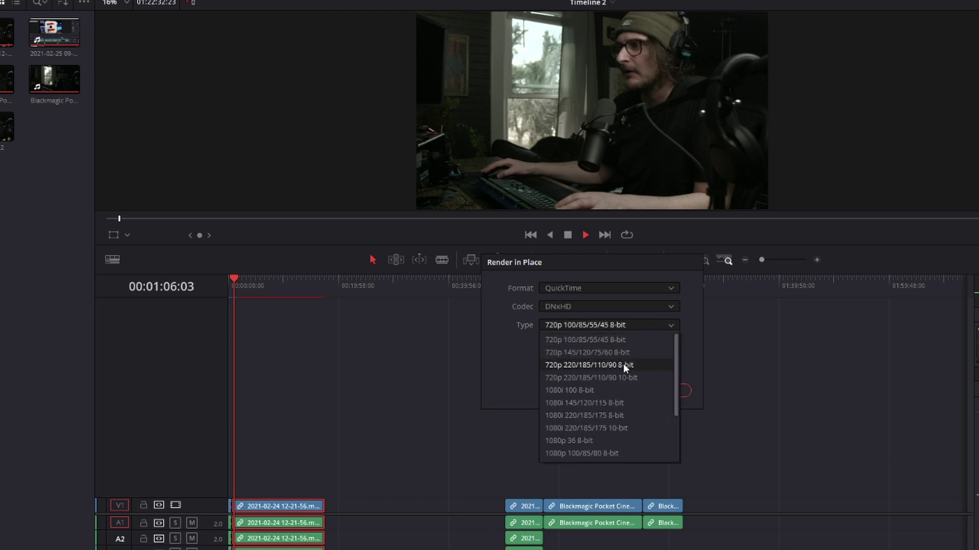
key(Escape)
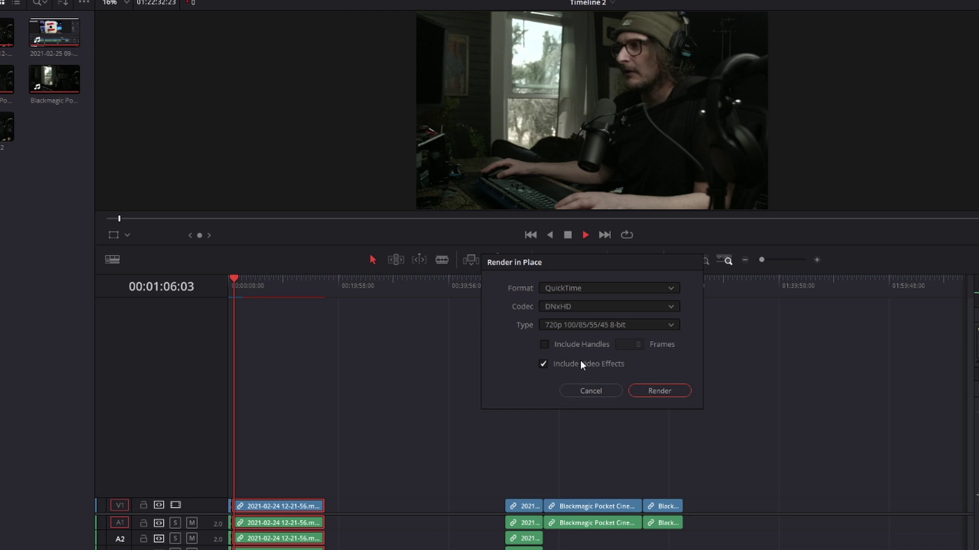
click(543, 344)
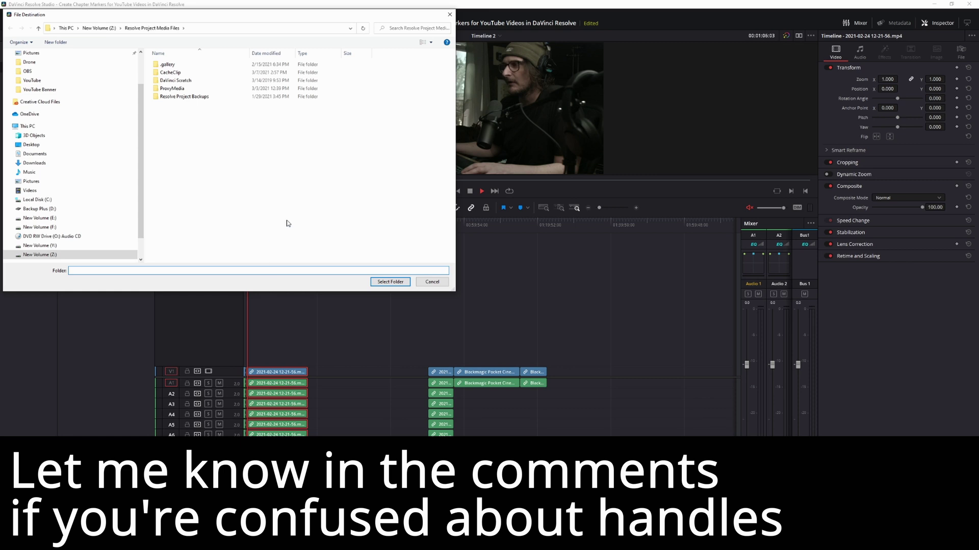
Step: Move the File Destination dialog to the centre and cancel it without rendering
drag(275, 20, 576, 157)
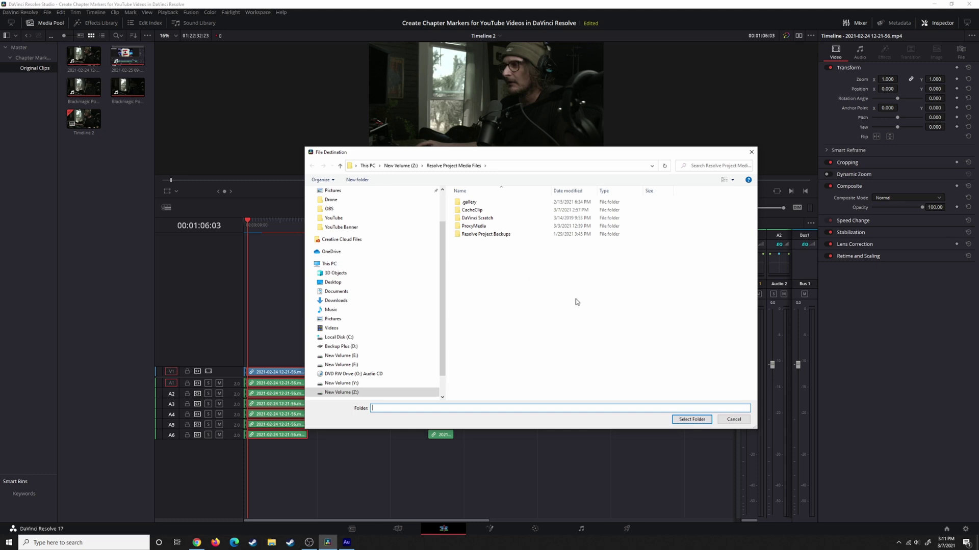
key(Escape)
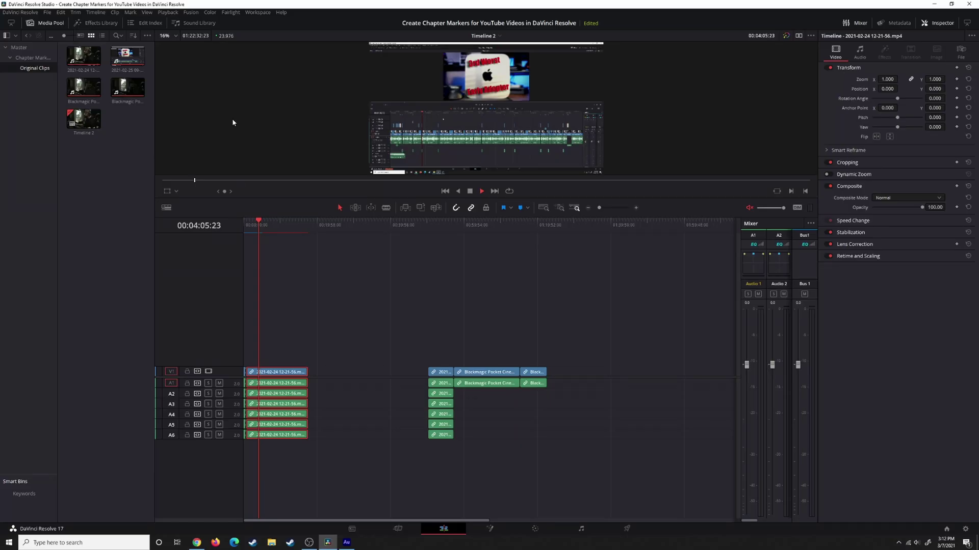
Step: Set Timeline Proxy Mode to Quarter Resolution and drag the divider down to enlarge the viewer
click(184, 7)
mouse_move(209, 67)
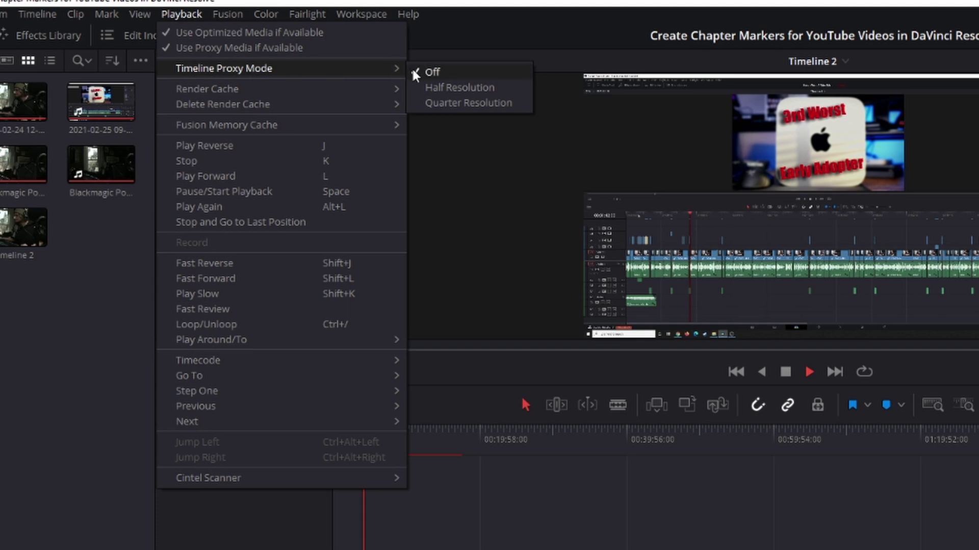
click(451, 103)
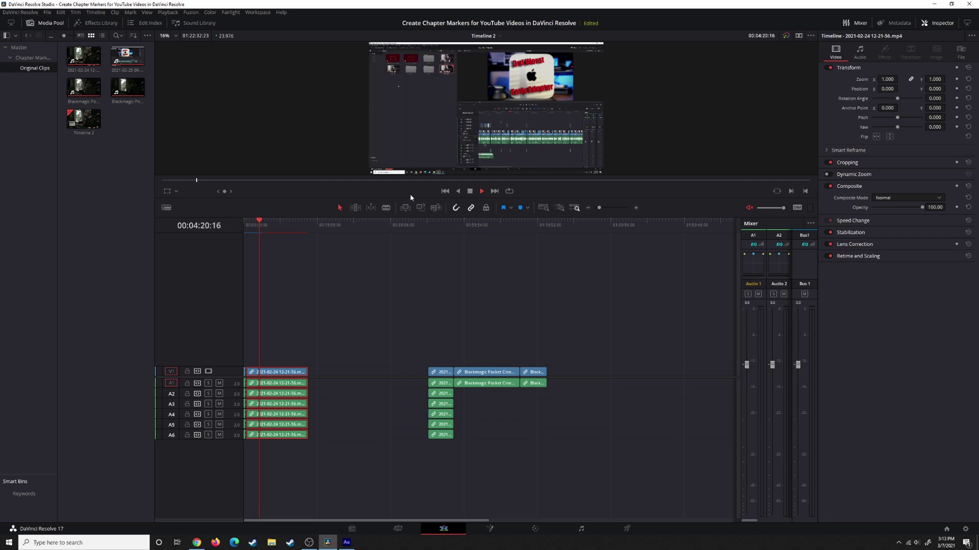
drag(398, 198, 403, 352)
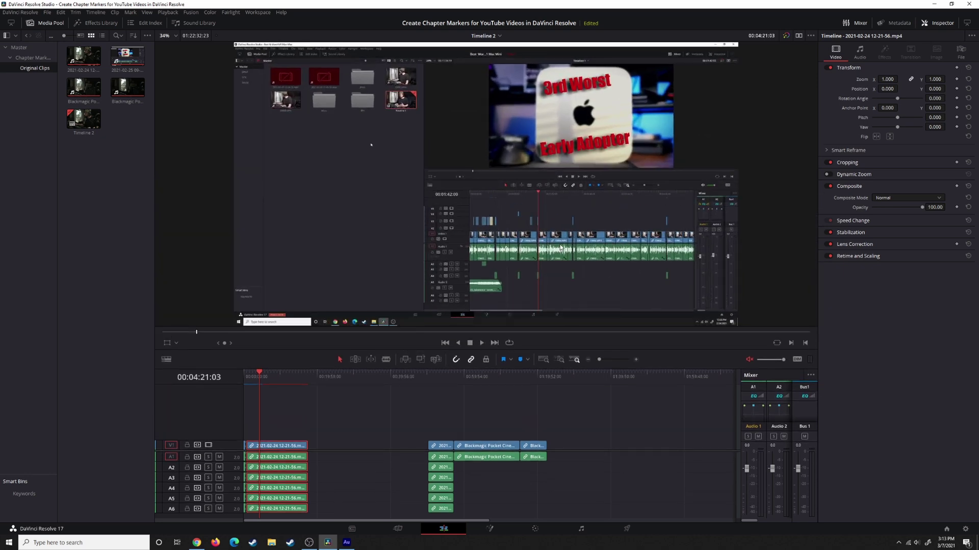
click(168, 12)
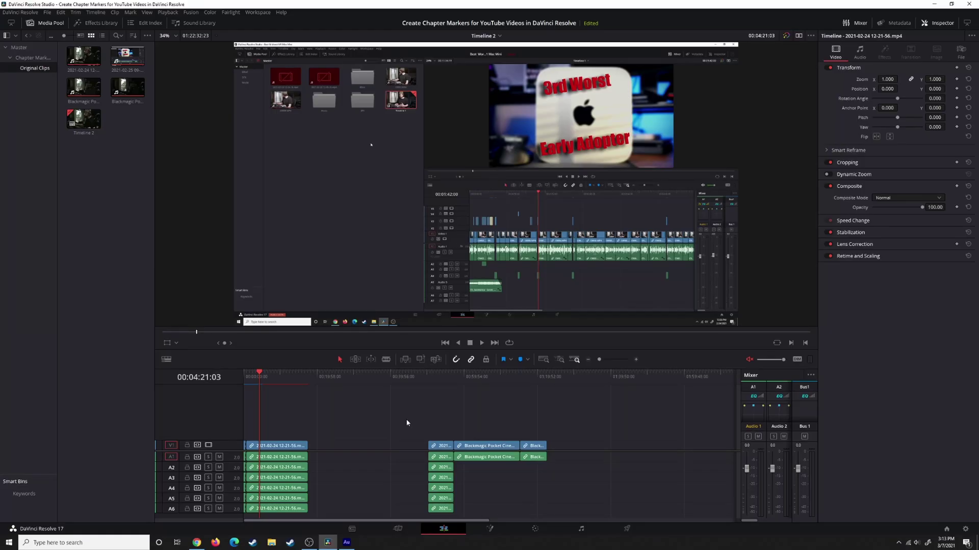
Step: In Project Settings, review the Timeline resolution list, leaving it at 3840 x 2160 Ultra HD
key(shift+9)
scroll(583, 232, up, 5)
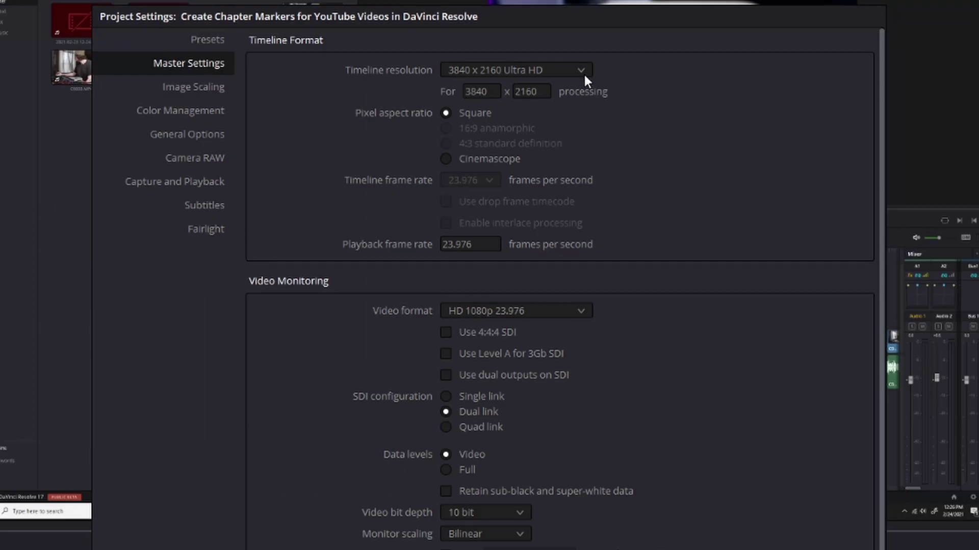
click(535, 101)
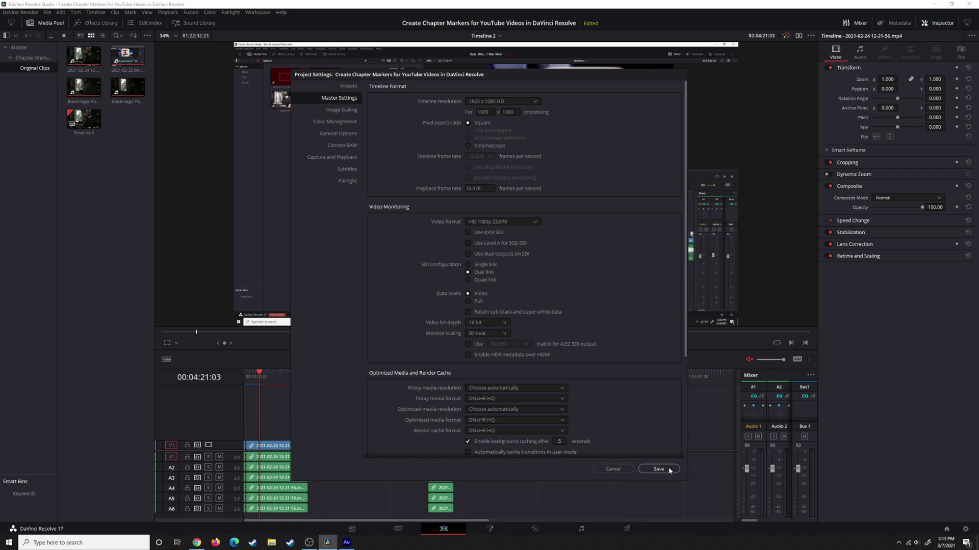
click(668, 466)
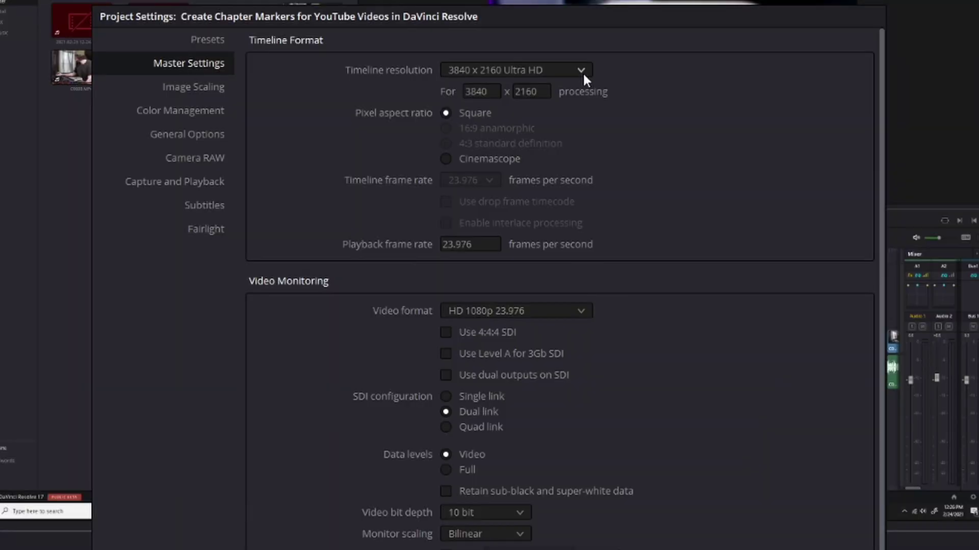
click(581, 71)
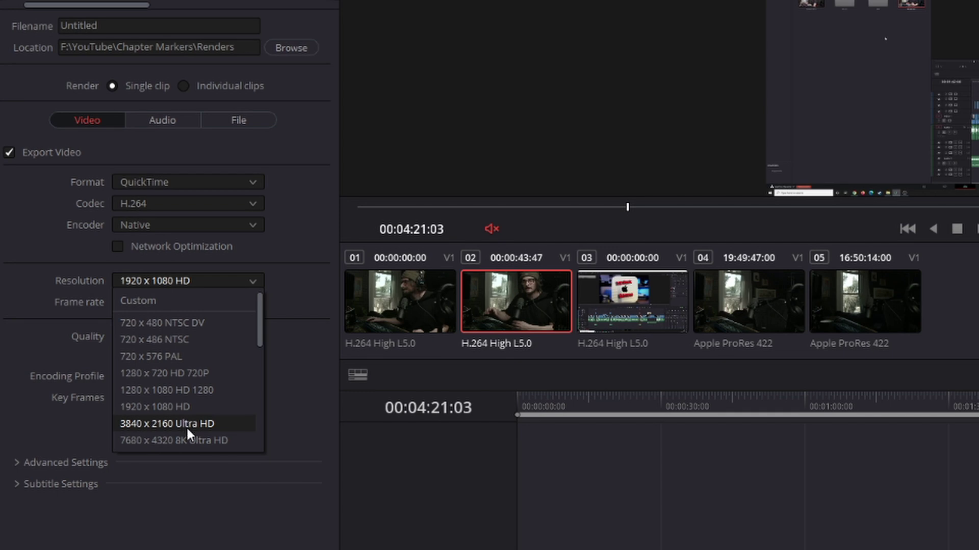
Step: Set the Deliver render resolution to 3840 x 2160 Ultra HD, then show the Timeline Proxy Mode options
click(187, 428)
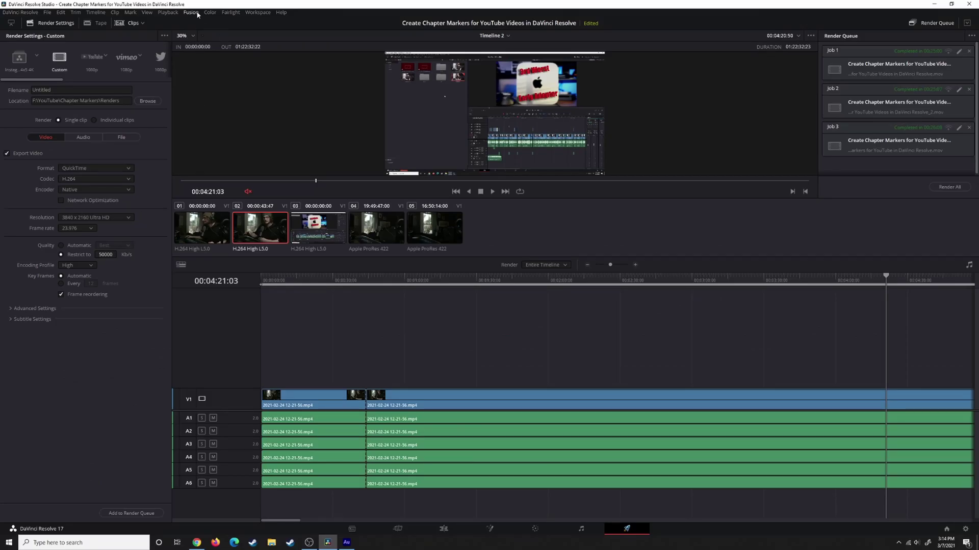
click(168, 12)
mouse_move(181, 39)
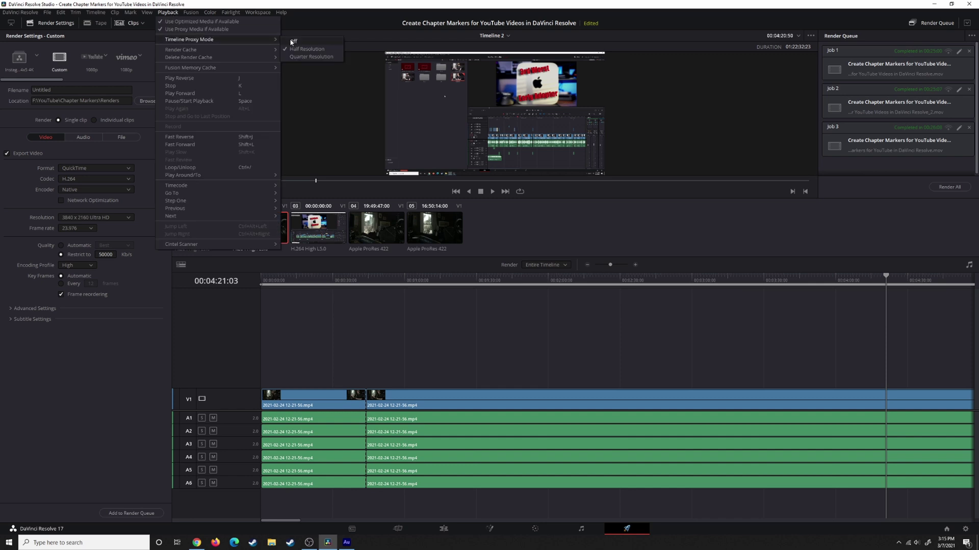